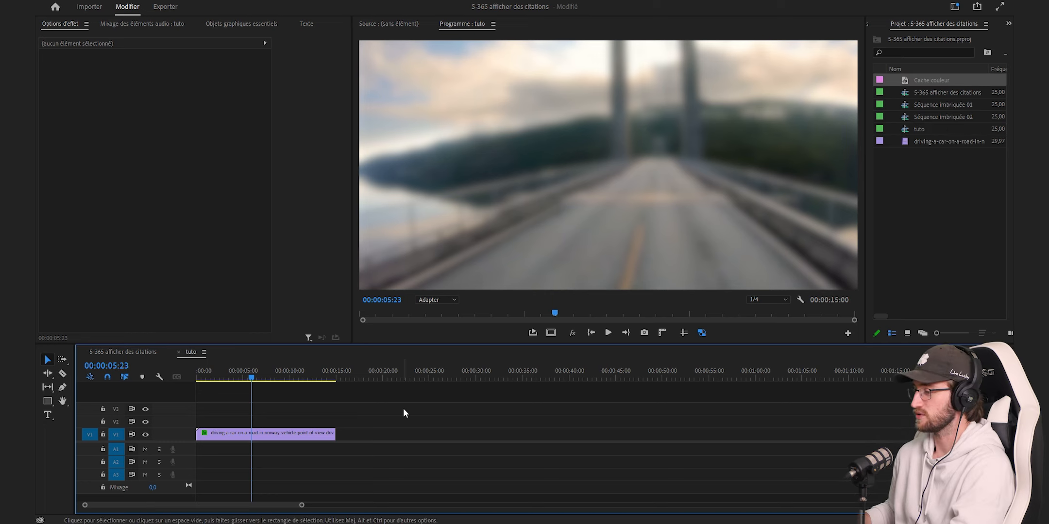
# Place Cache couleur on V2 above the road clip and scale it non-uniformly to 50 width and 20 height.
pyautogui.moveTo(904, 80); pyautogui.dragTo(352, 434)
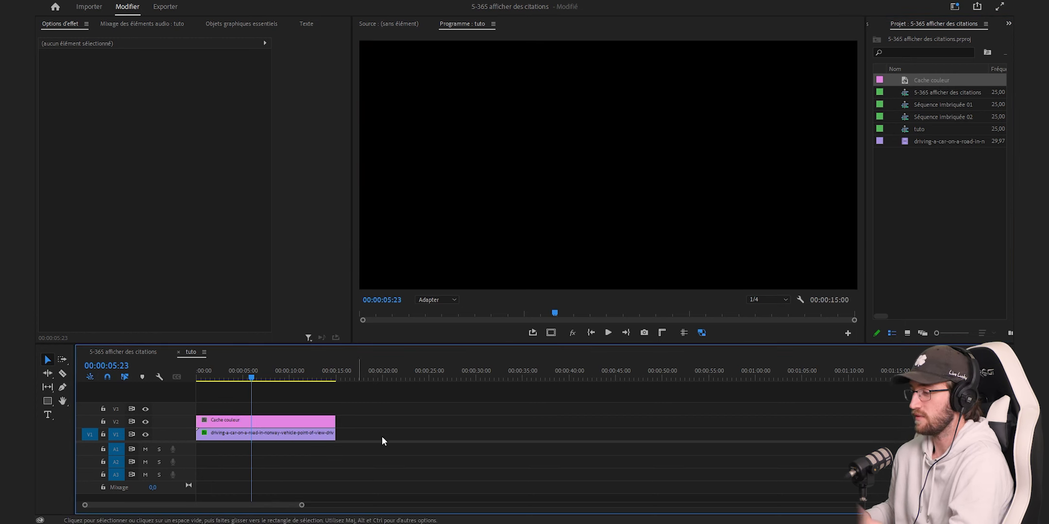
pyautogui.click(291, 421)
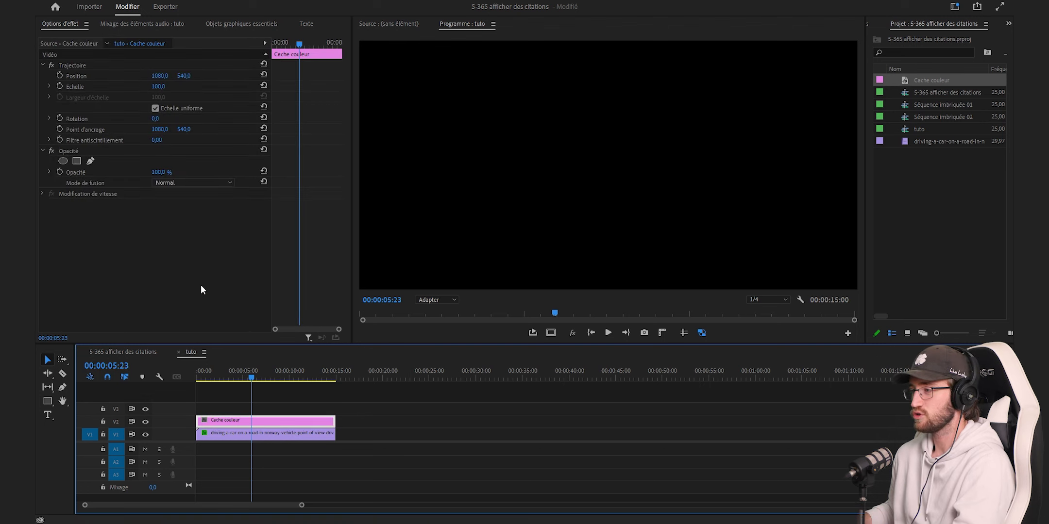
pyautogui.click(155, 108)
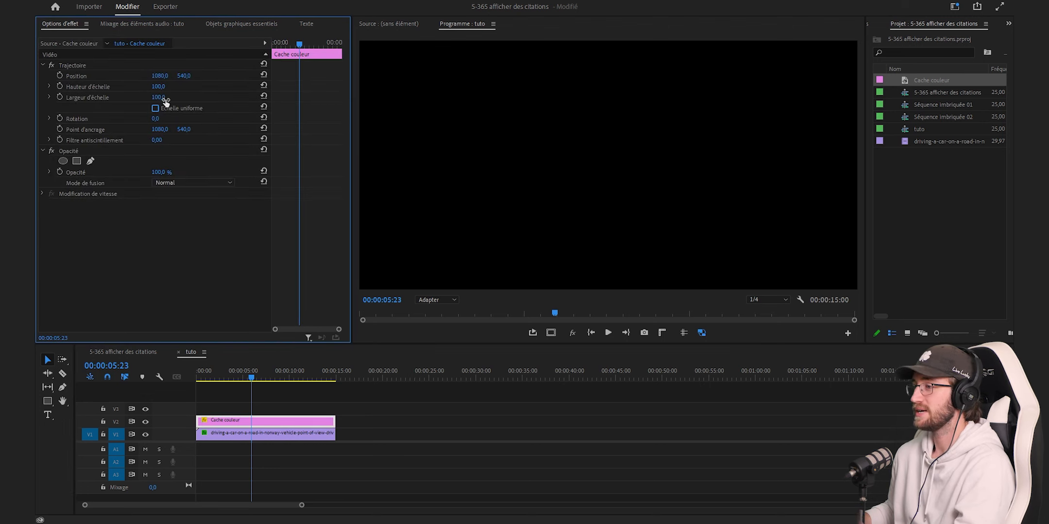
pyautogui.click(166, 96)
pyautogui.write('50')
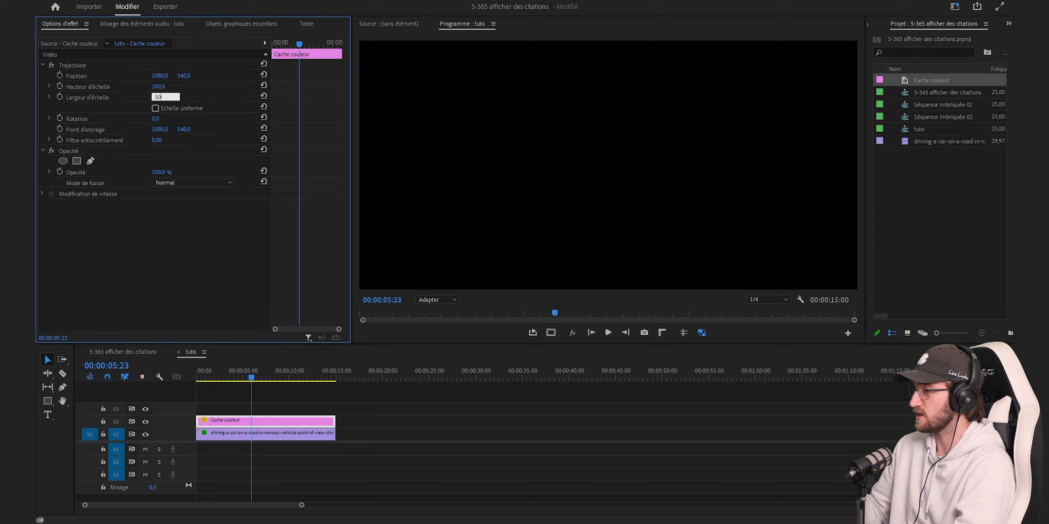
pyautogui.click(160, 86)
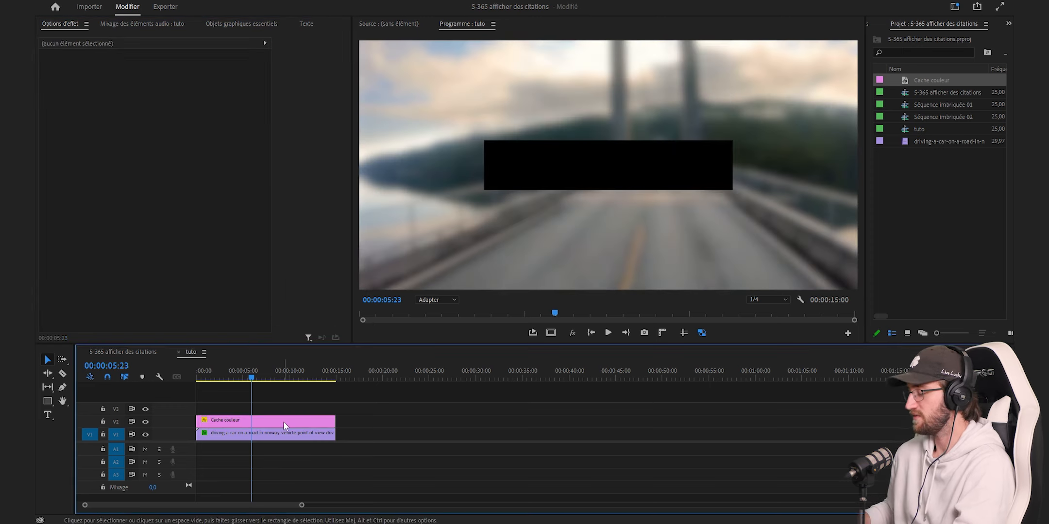
# Duplicate the Cache couleur clip onto V3 and apply the Teinte effect to the copy on V2.
pyautogui.moveTo(282, 424); pyautogui.dragTo(280, 412)
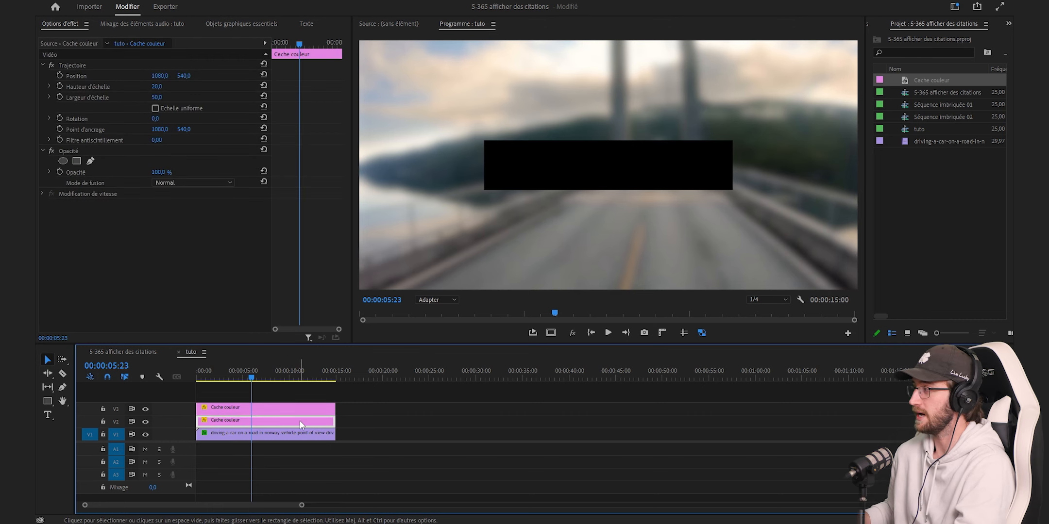
pyautogui.click(911, 24)
pyautogui.scroll(1, 910, 24)
pyautogui.moveTo(901, 37); pyautogui.dragTo(868, 40)
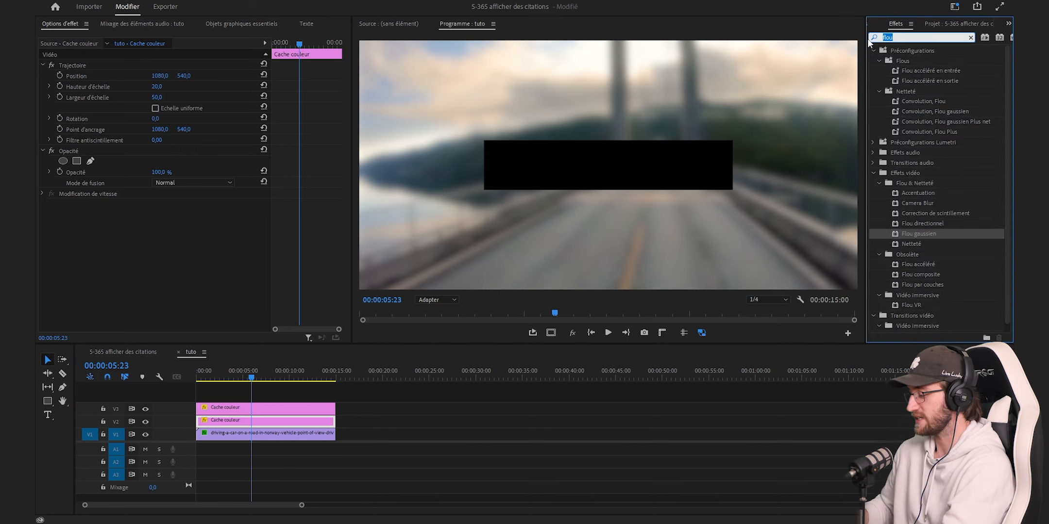
pyautogui.write('teinte')
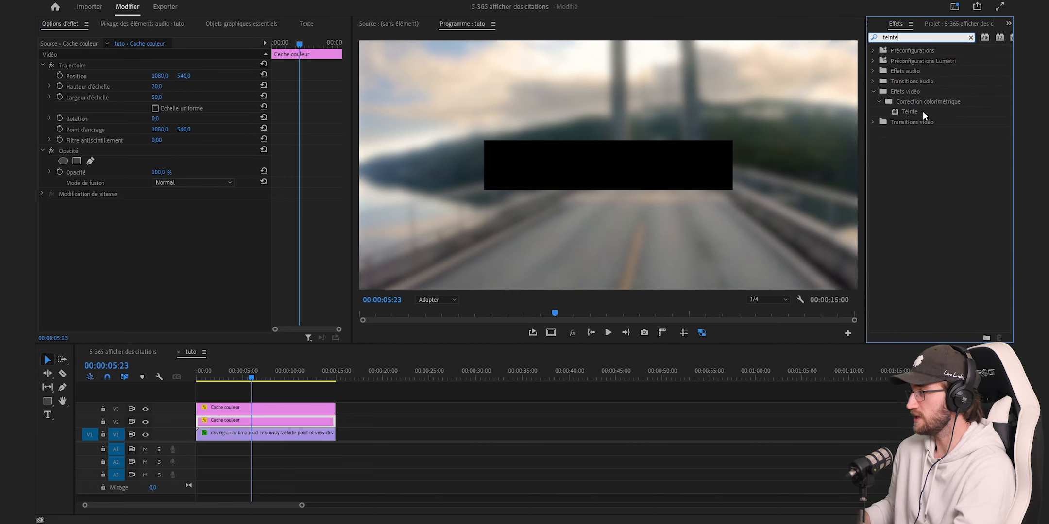
pyautogui.click(901, 113)
pyautogui.moveTo(900, 114); pyautogui.dragTo(243, 423)
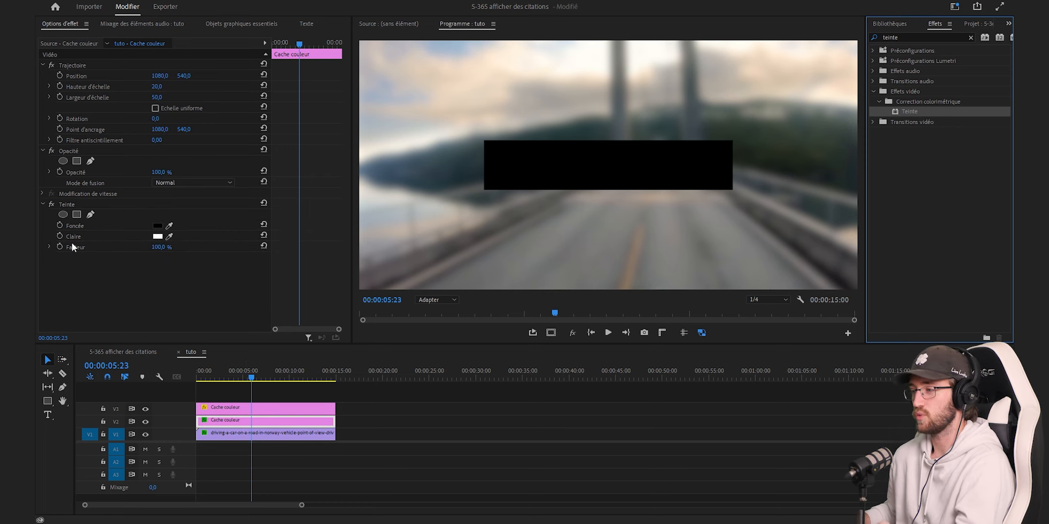
# Set the Foncée colour of the Teinte effect to e6cf37 on the V2 clip.
pyautogui.click(157, 227)
pyautogui.doubleClick(594, 321)
pyautogui.write('e6cf37')
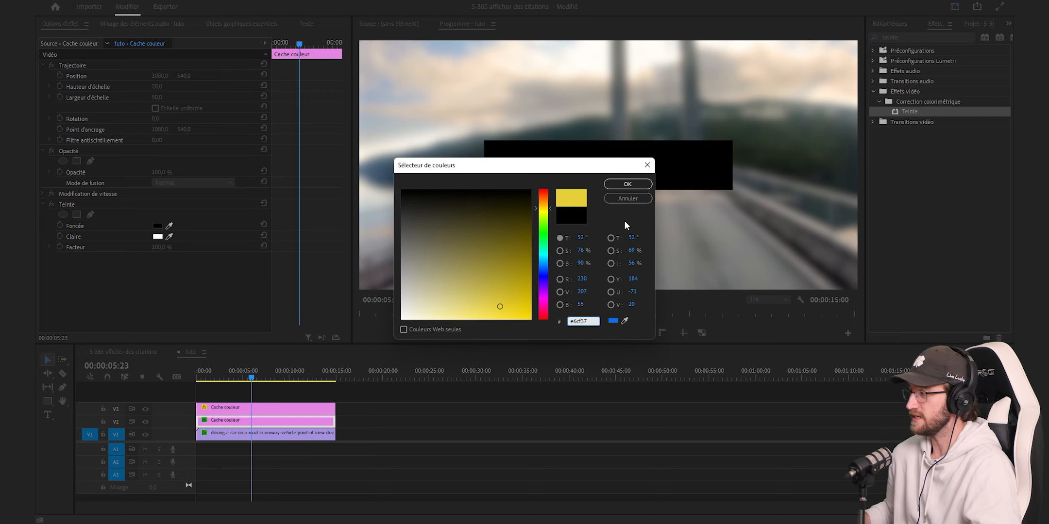
pyautogui.click(627, 184)
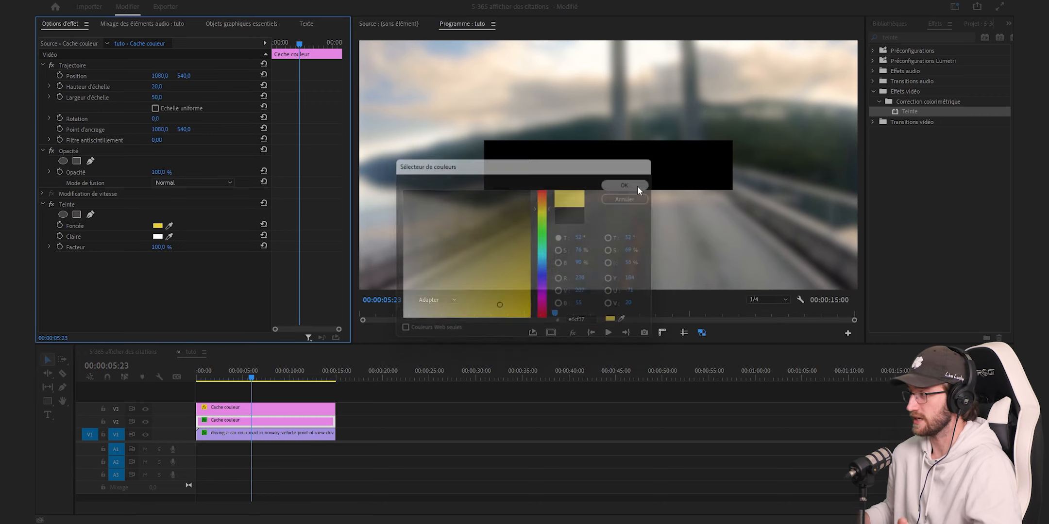
# Offset the yellow V2 rectangle by setting its position to 1100, 560.
pyautogui.click(160, 76)
pyautogui.write('1')
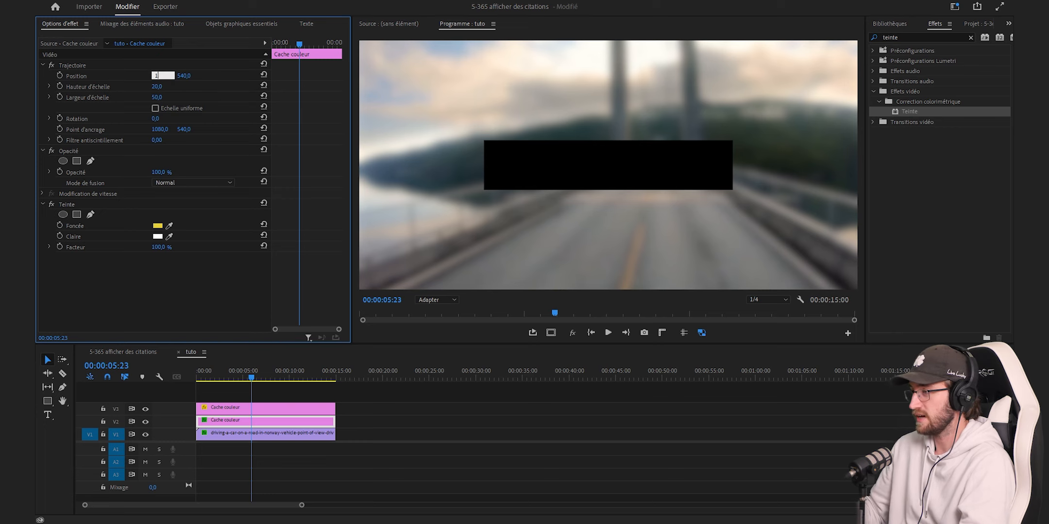
pyautogui.write('100')
pyautogui.press('Return')
pyautogui.click(183, 76)
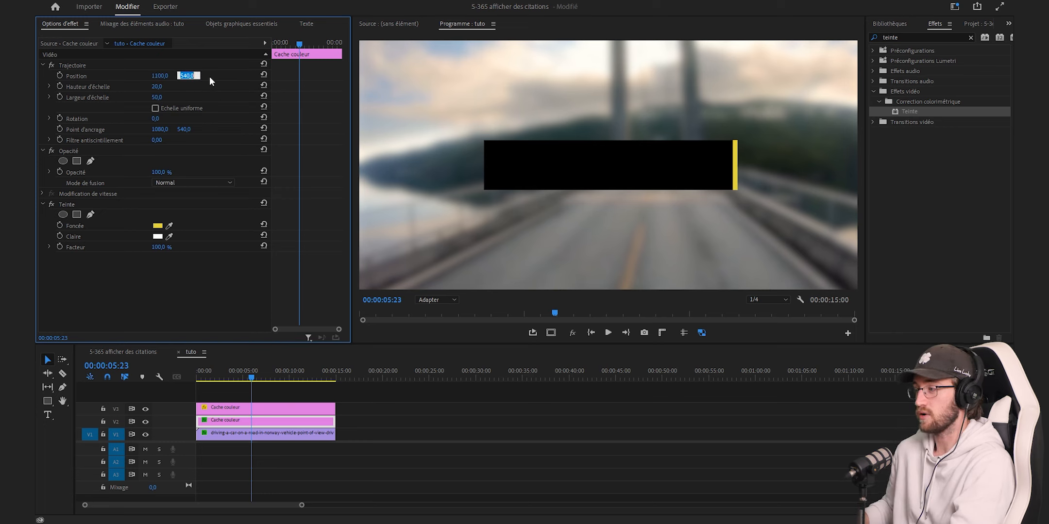
pyautogui.write('560')
pyautogui.press('Return')
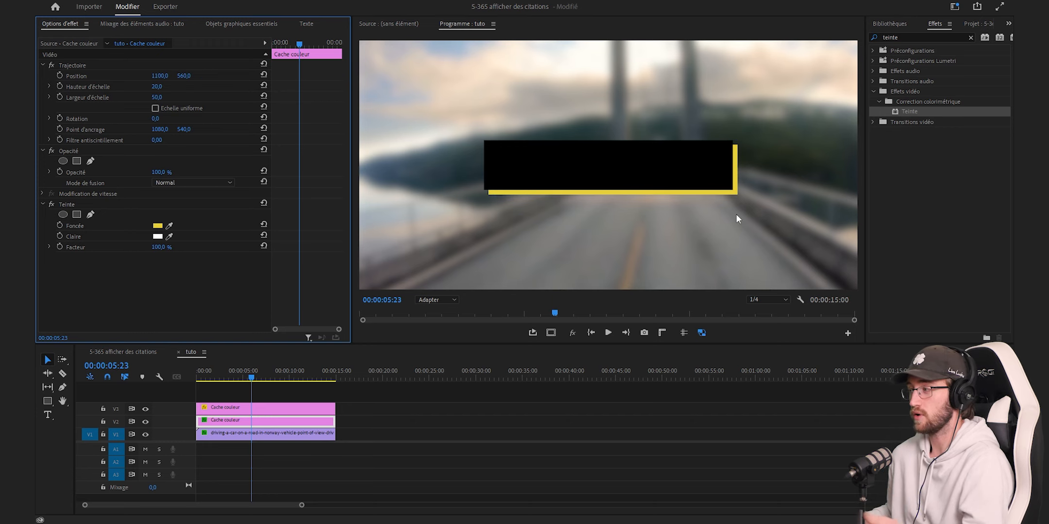
# Nest the two Cache couleur clips into a sequence named "support de texte".
pyautogui.click(266, 395)
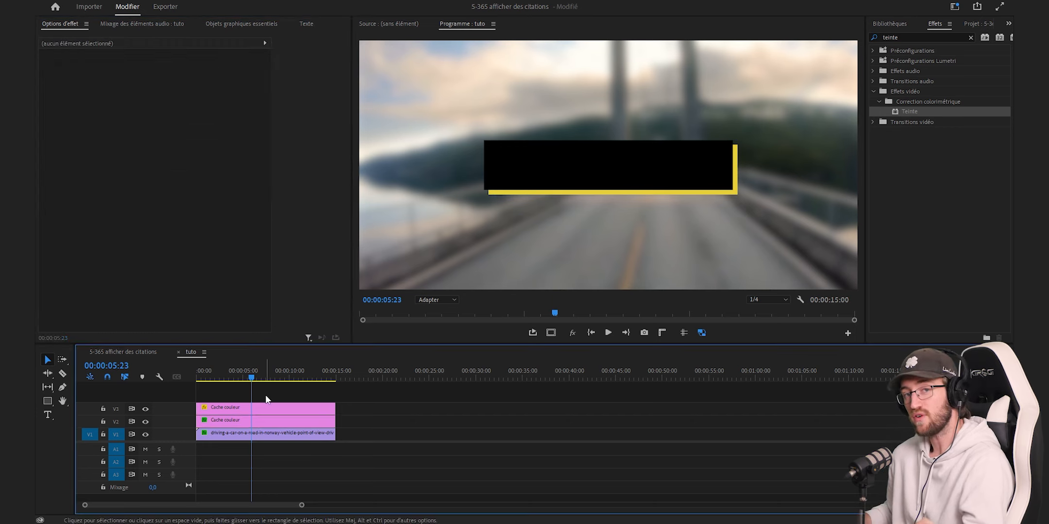
pyautogui.moveTo(353, 395); pyautogui.dragTo(314, 423)
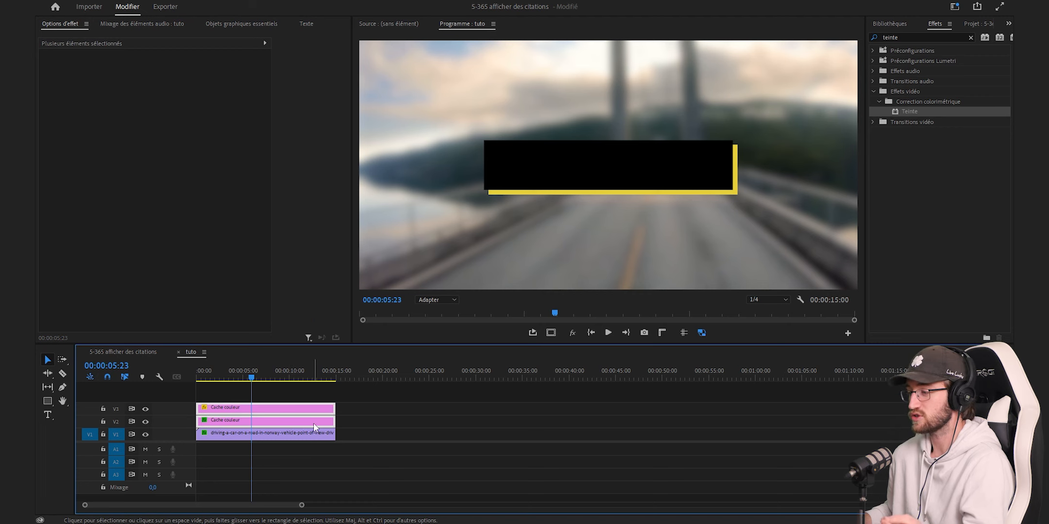
pyautogui.rightClick(313, 423)
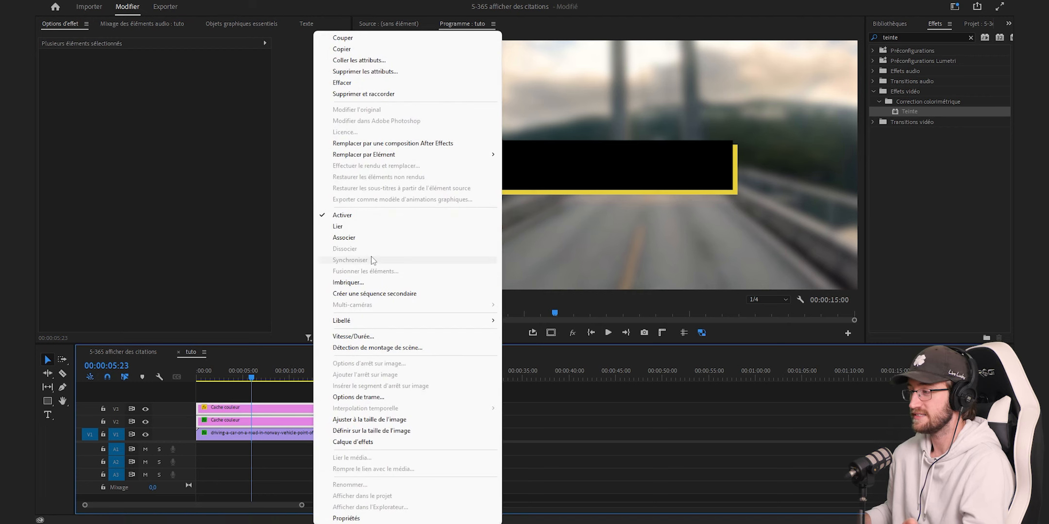
pyautogui.click(369, 282)
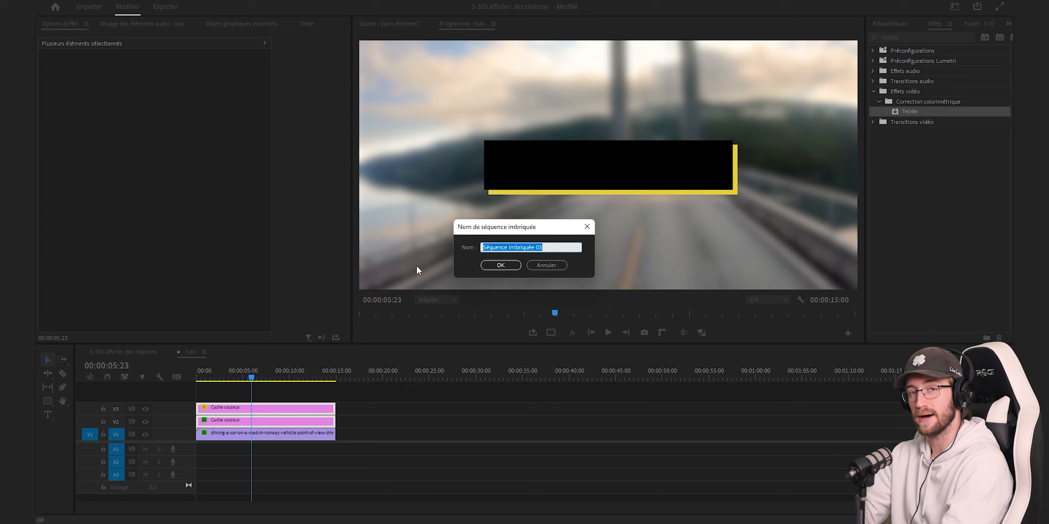
pyautogui.write('support de texte')
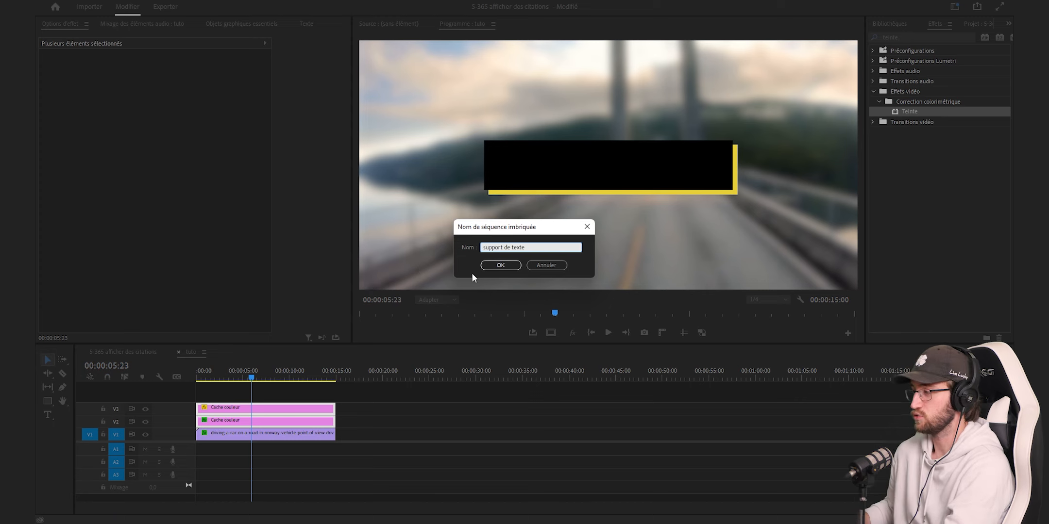
pyautogui.click(498, 265)
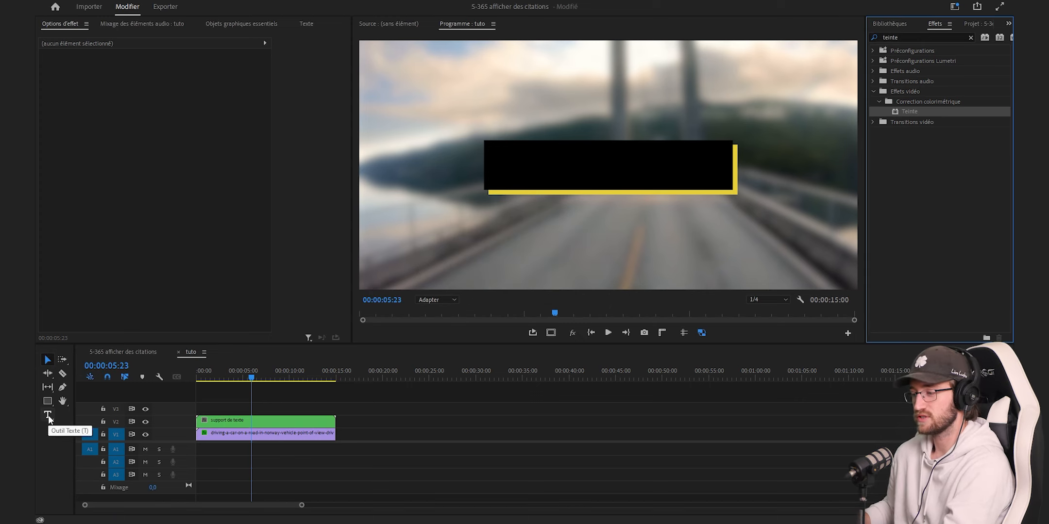
# Add a text box on the black bar reading “Apprenez, utilisez et progressez dans vos montages.” with the attribution "- New School Studio".
pyautogui.click(48, 415)
pyautogui.moveTo(440, 113); pyautogui.dragTo(791, 235)
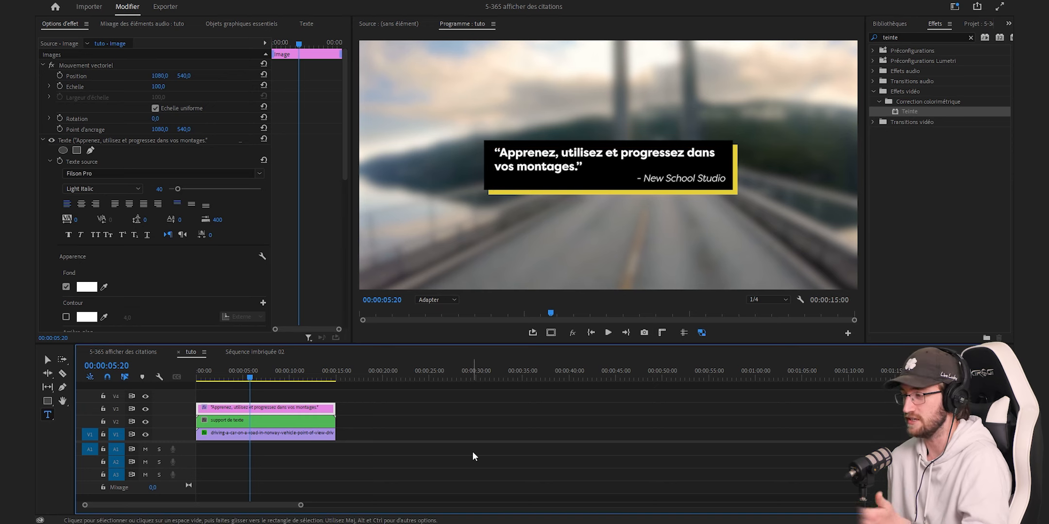
pyautogui.click(503, 442)
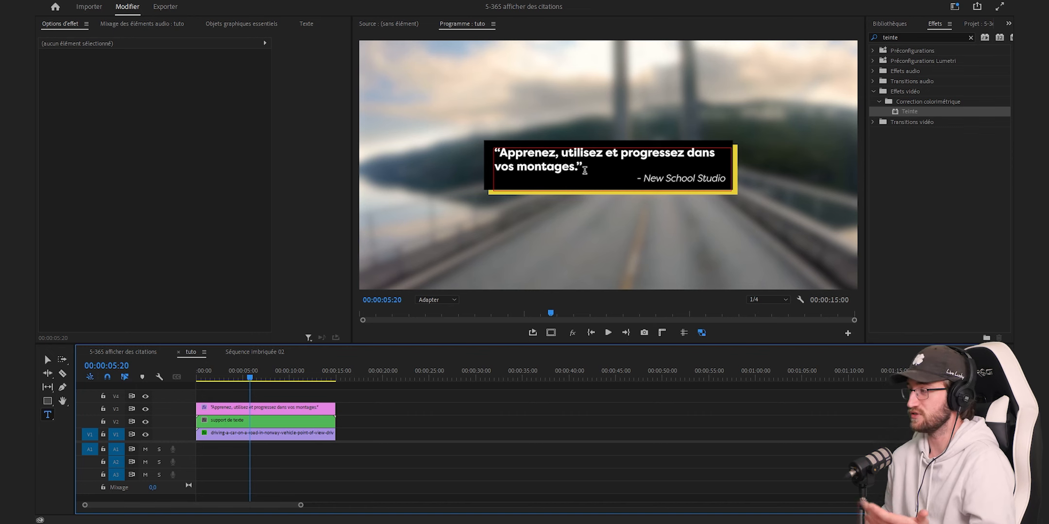
pyautogui.click(585, 169)
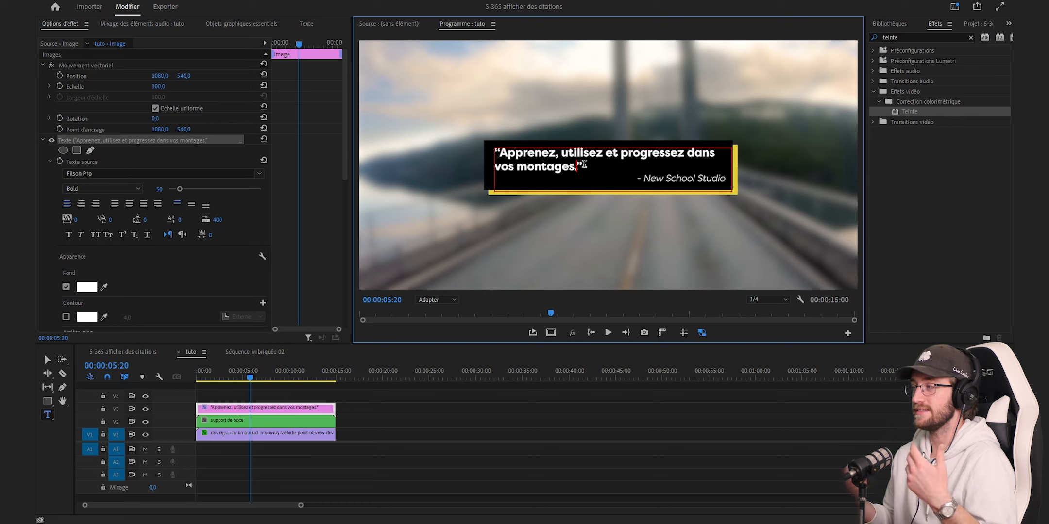
pyautogui.click(450, 404)
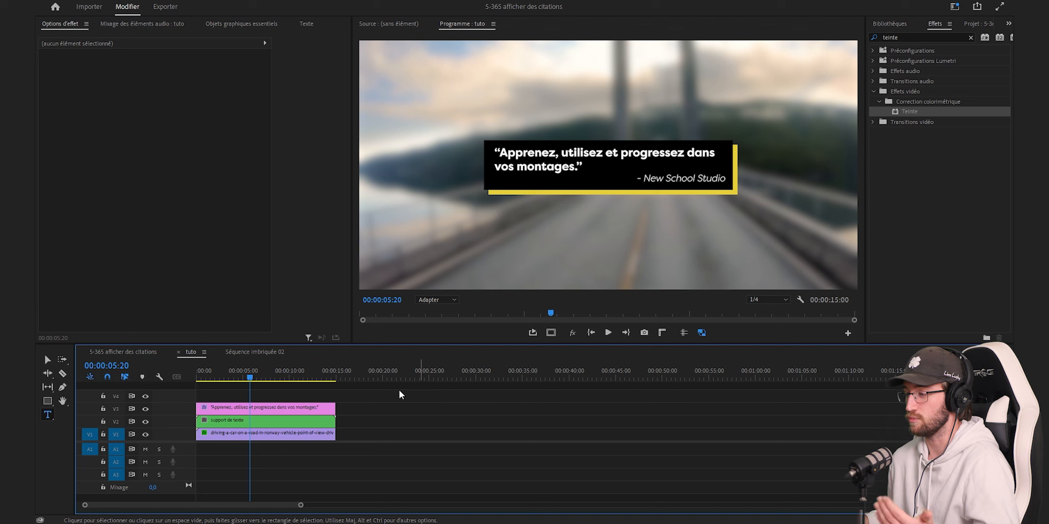
# Nest the quote text clip on V3 into a sequence named "citation".
pyautogui.click(302, 407)
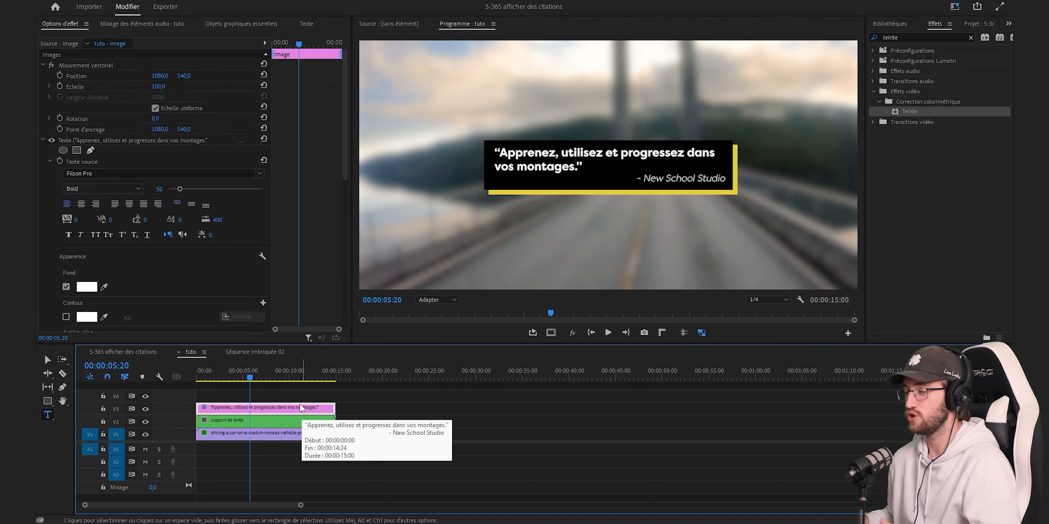
pyautogui.rightClick(292, 411)
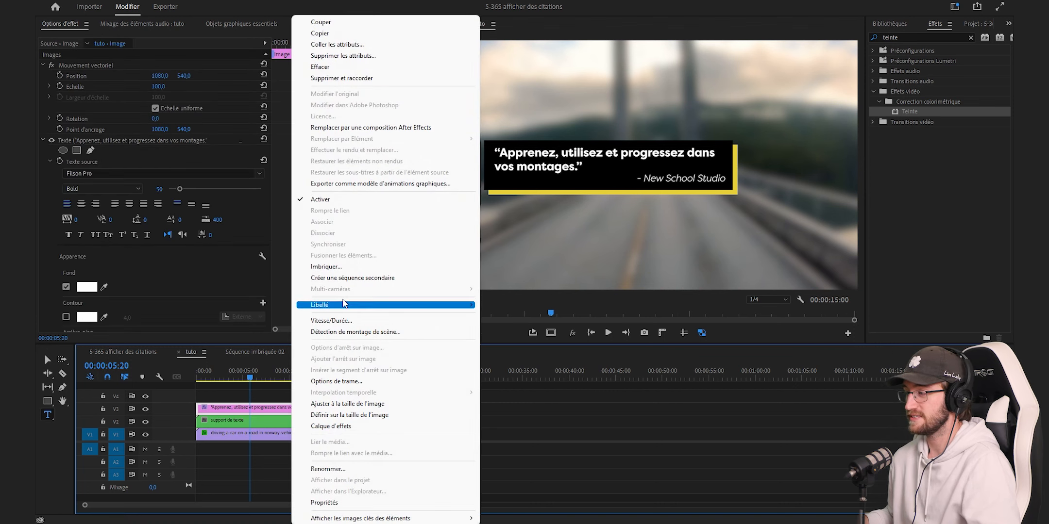
pyautogui.click(339, 267)
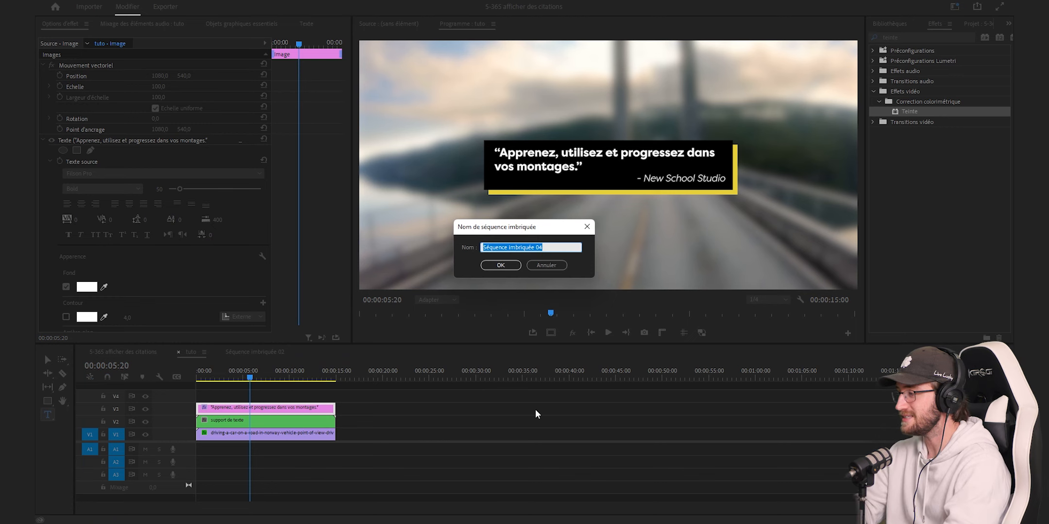
pyautogui.write('citation')
pyautogui.click(501, 265)
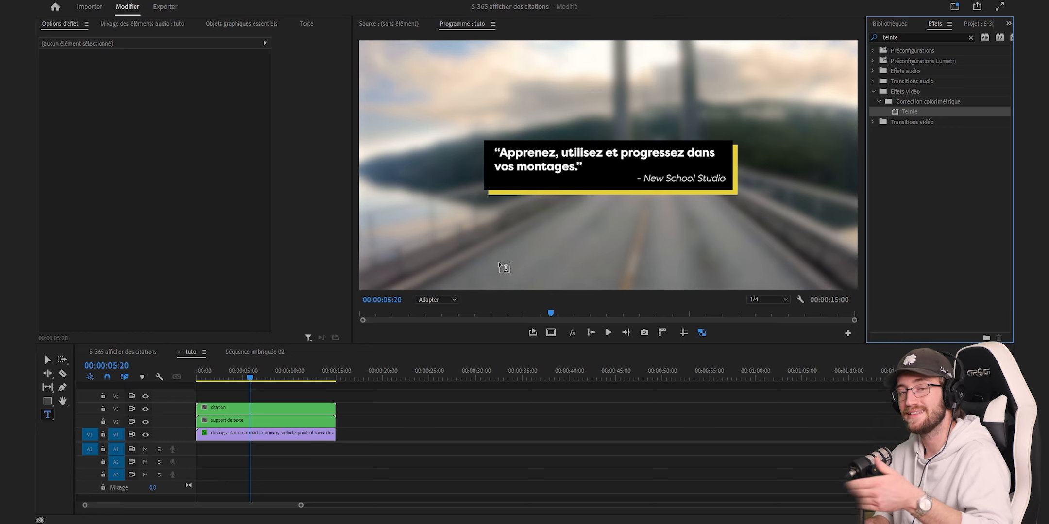
# At 00:00:01:00, apply the Recadrage effect to the support de texte clip and enable keyframing for its Droite value.
pyautogui.click(223, 377)
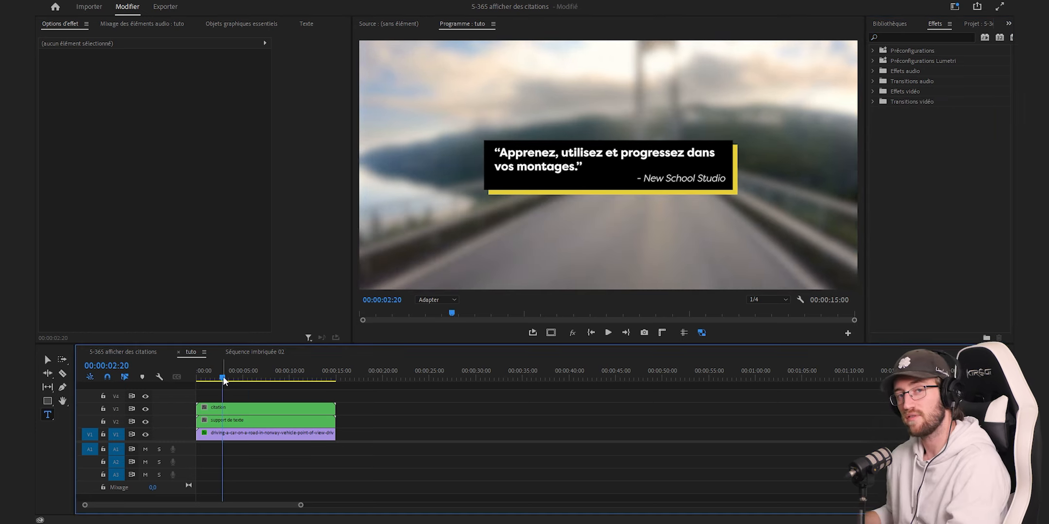
pyautogui.moveTo(223, 377); pyautogui.dragTo(204, 375)
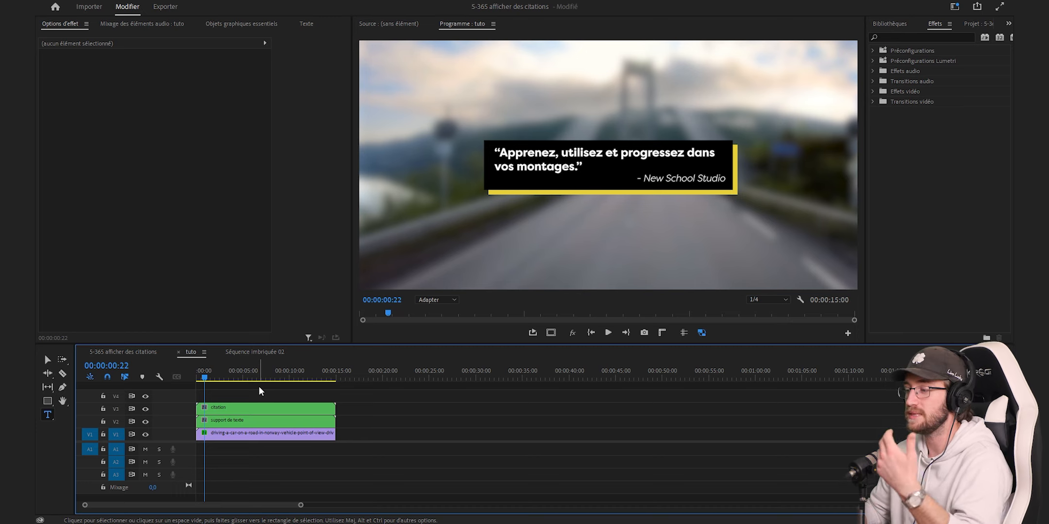
pyautogui.click(267, 421)
pyautogui.click(901, 37)
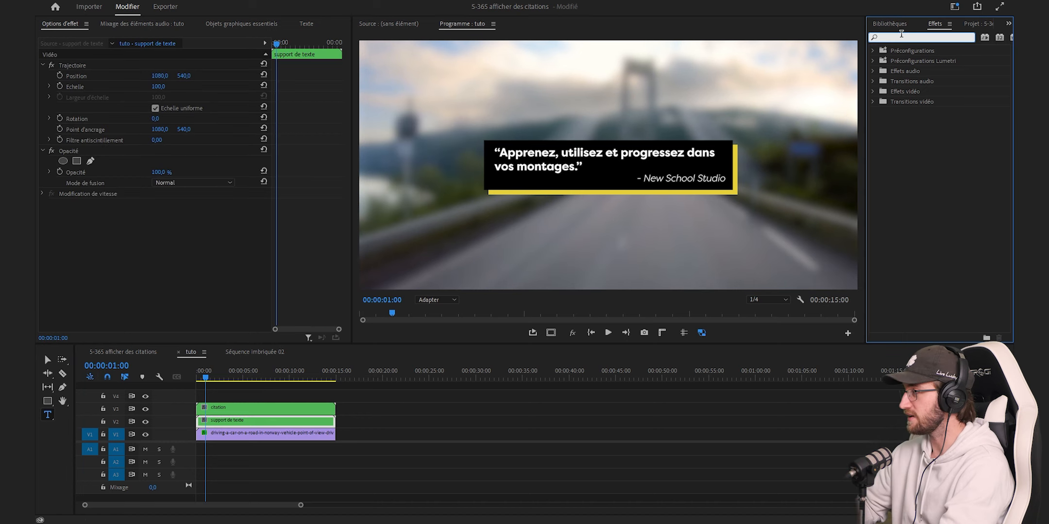
pyautogui.write('reca')
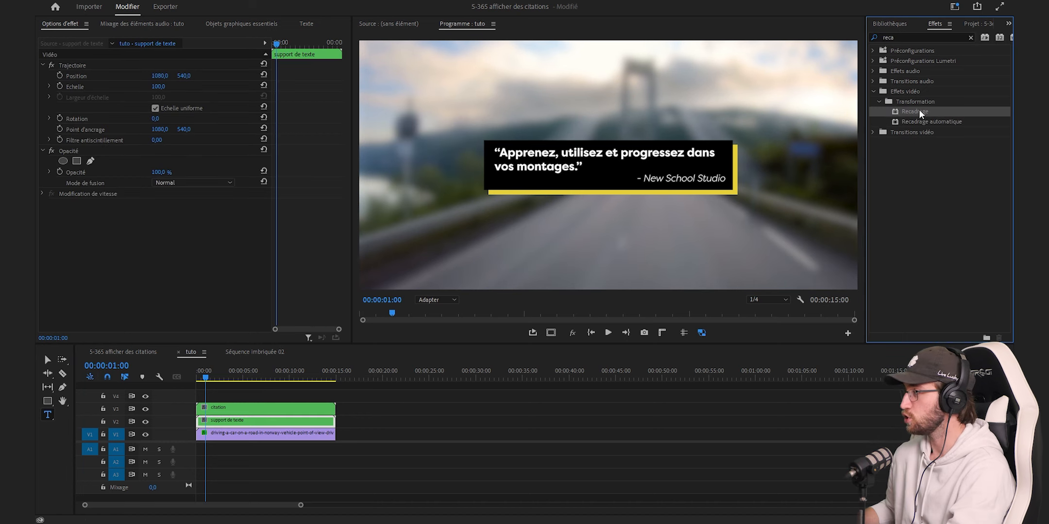
pyautogui.moveTo(919, 111); pyautogui.dragTo(256, 419)
pyautogui.click(60, 246)
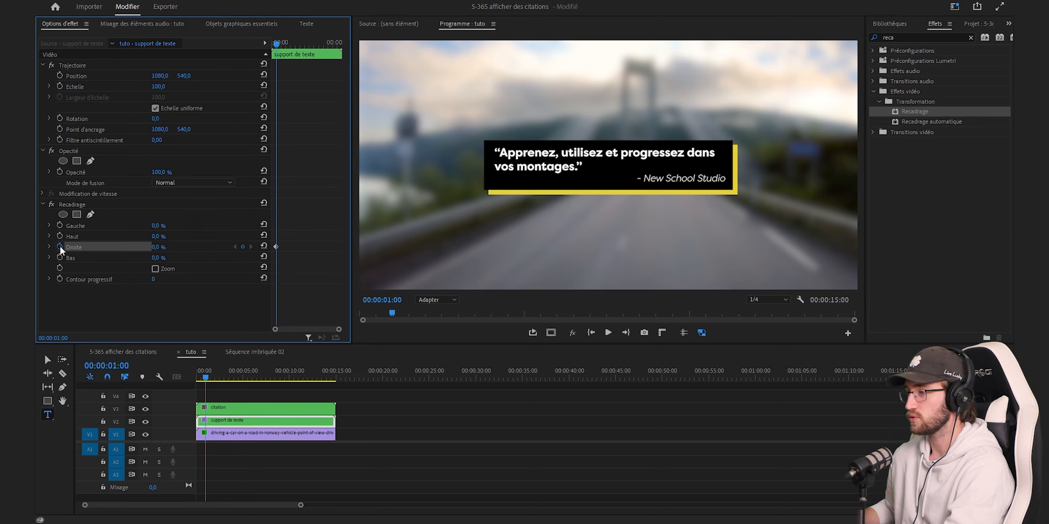
# Crop the support de texte clip from its right side to 75%, so the crop edge meets the bar's left edge.
pyautogui.click(78, 205)
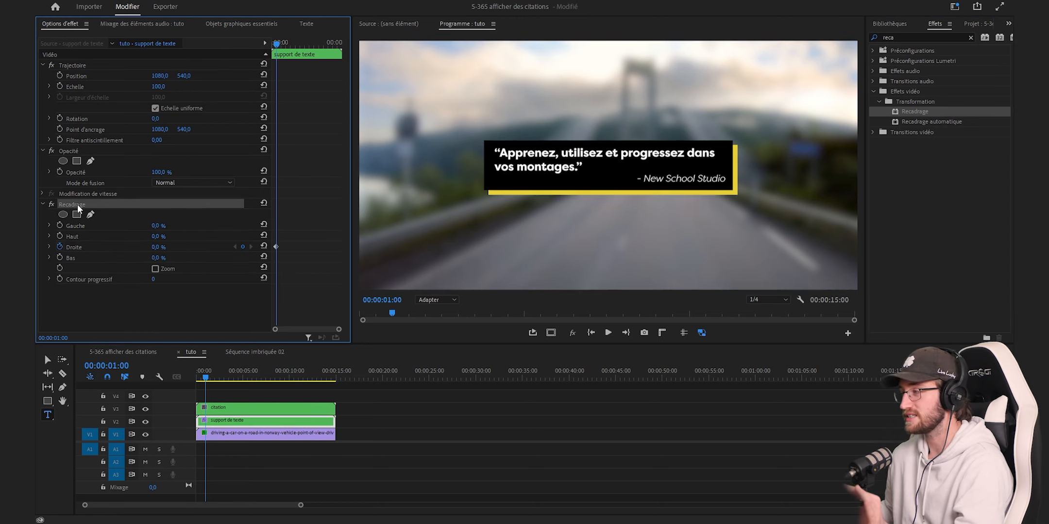
pyautogui.click(855, 165)
pyautogui.moveTo(855, 165); pyautogui.dragTo(748, 166)
pyautogui.moveTo(494, 178); pyautogui.dragTo(484, 178)
pyautogui.click(69, 204)
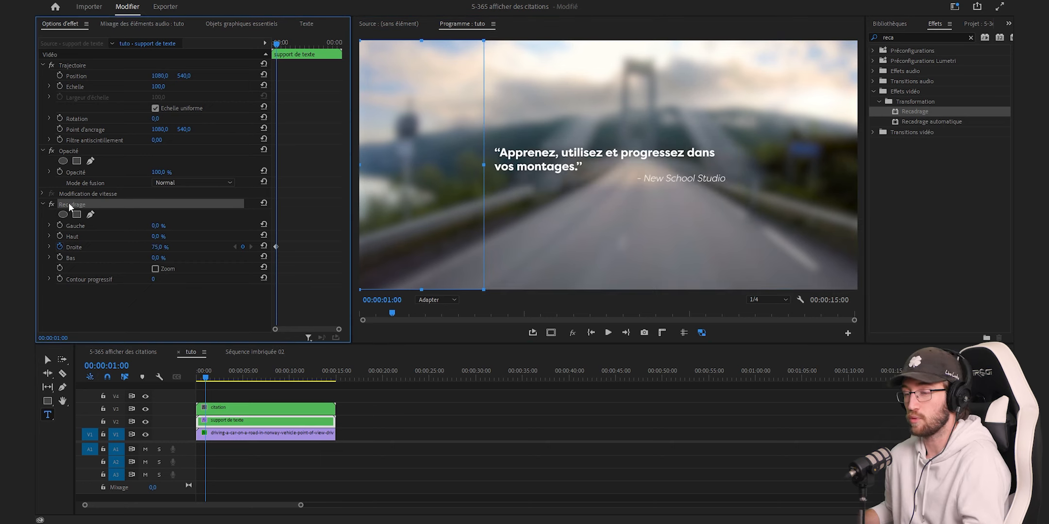
# At 00:00:02:14, set the support de texte clip's right crop to 24% so the whole black and yellow bar is uncovered.
pyautogui.click(207, 380)
pyautogui.press('space')
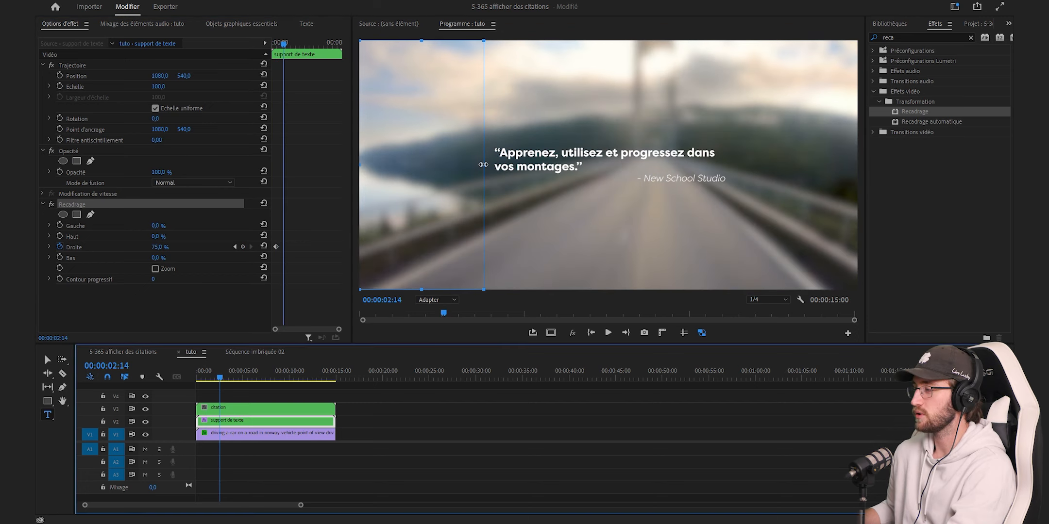
pyautogui.click(483, 165)
pyautogui.moveTo(483, 164); pyautogui.dragTo(554, 164)
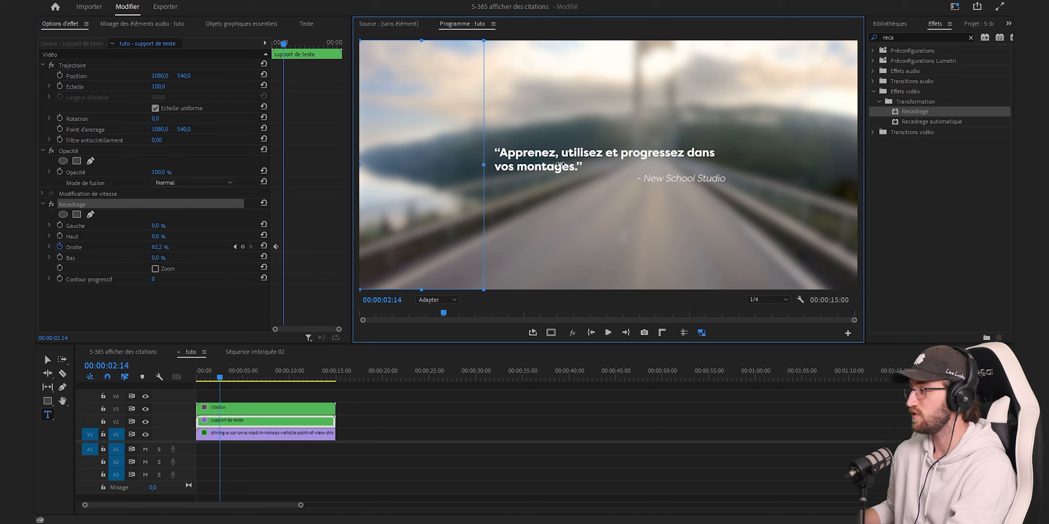
pyautogui.moveTo(855, 177); pyautogui.dragTo(738, 178)
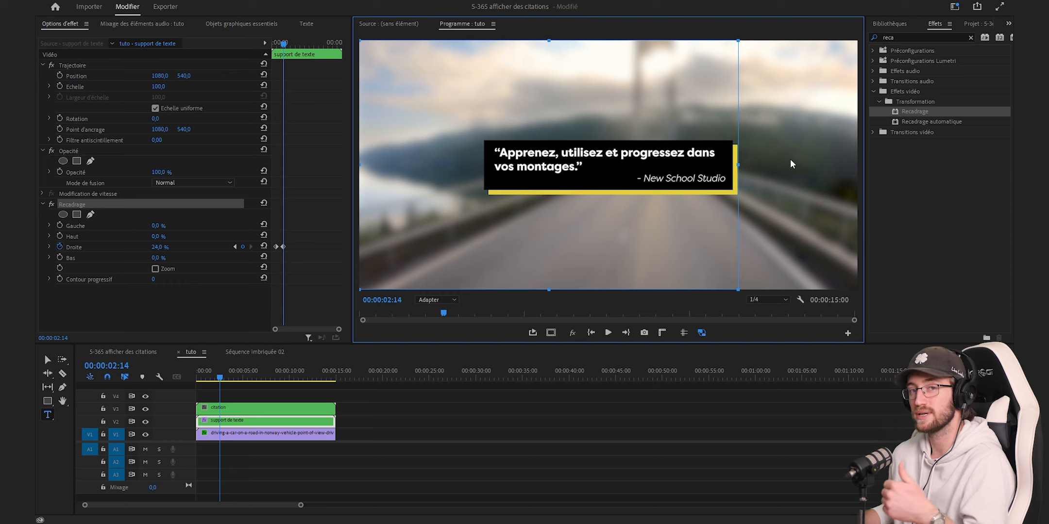
# Ease the two Droite crop keyframes with Bezier speed curves that start and end slowly, and preview the reveal from the start.
pyautogui.moveTo(338, 329); pyautogui.dragTo(324, 329)
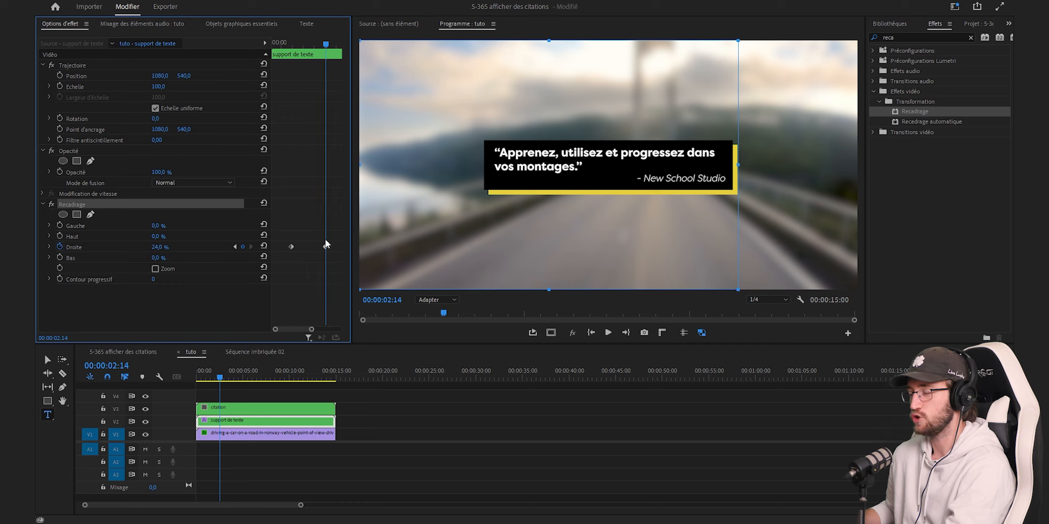
pyautogui.click(49, 247)
pyautogui.moveTo(296, 312); pyautogui.dragTo(314, 299)
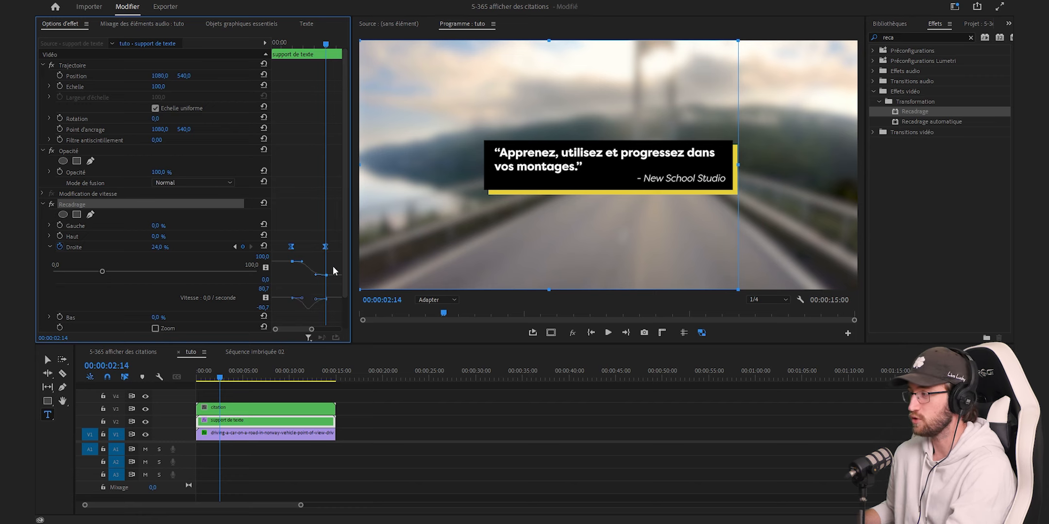
pyautogui.click(427, 426)
pyautogui.press('Home')
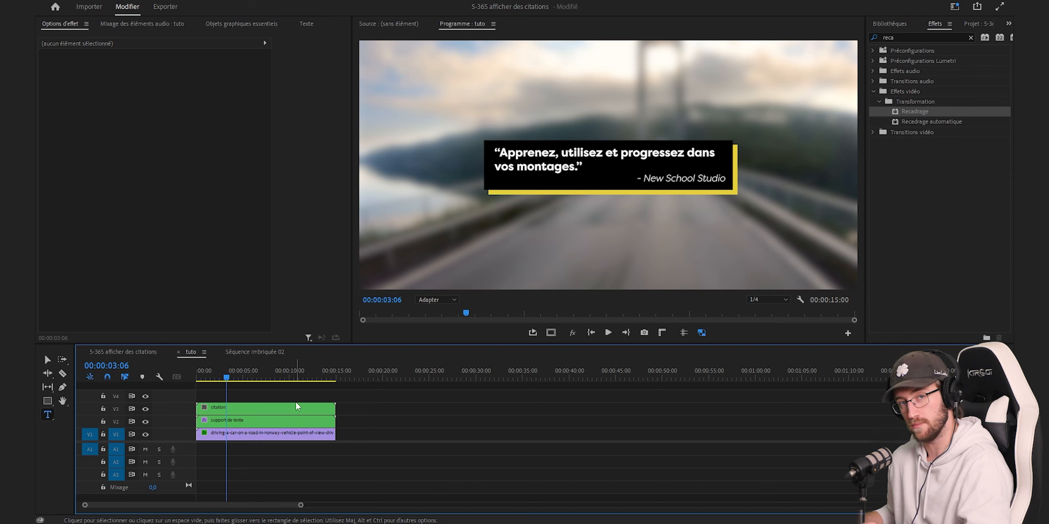
# On the citation clip at 00:00:02:10, enable keyframing for Position and Opacité and set its opacity to 0%.
pyautogui.click(295, 406)
pyautogui.press('=')
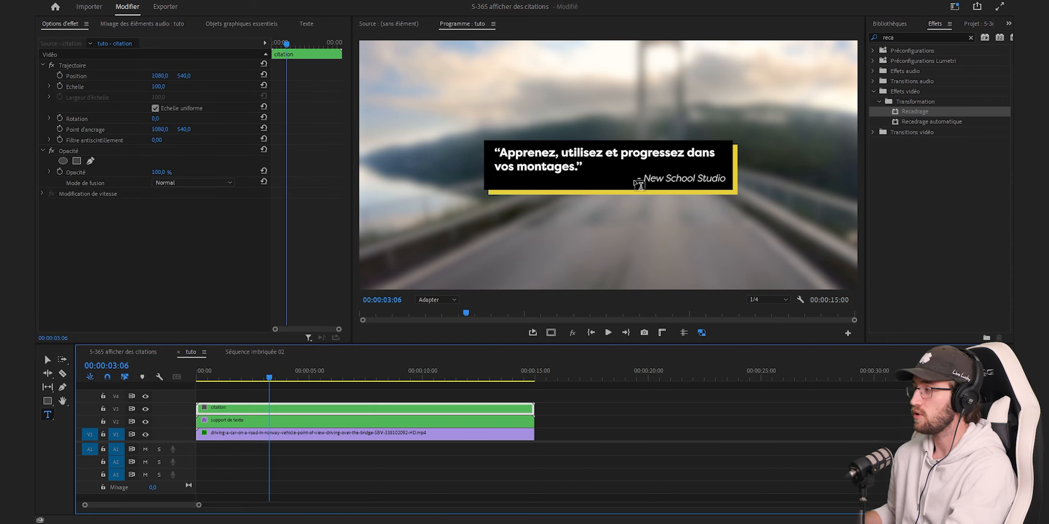
pyautogui.click(47, 360)
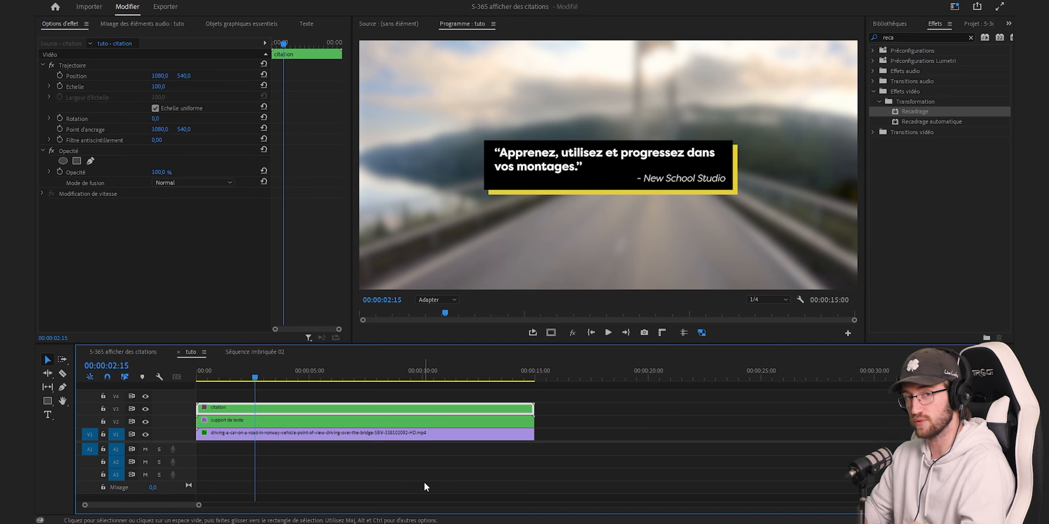
pyautogui.hotkey('shift', 'Left')
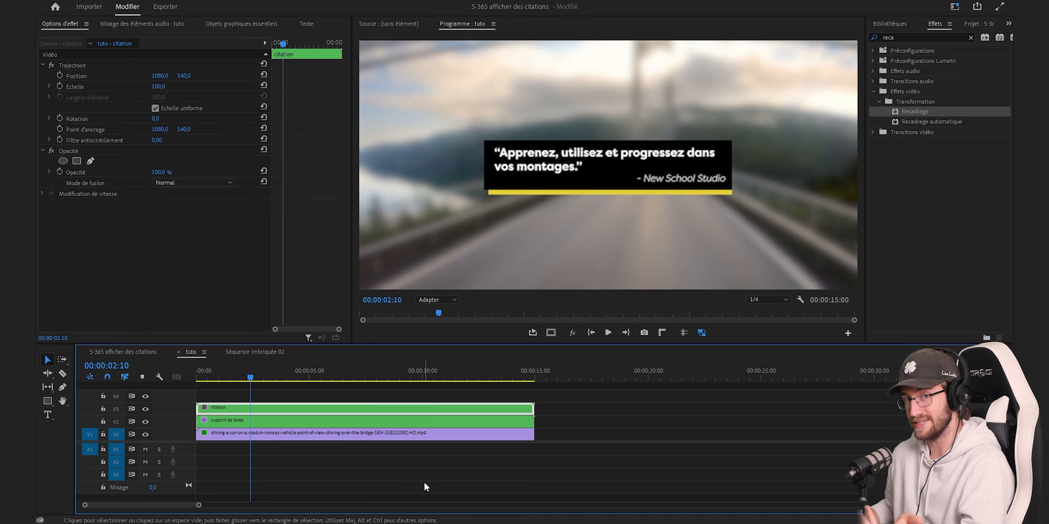
pyautogui.click(60, 75)
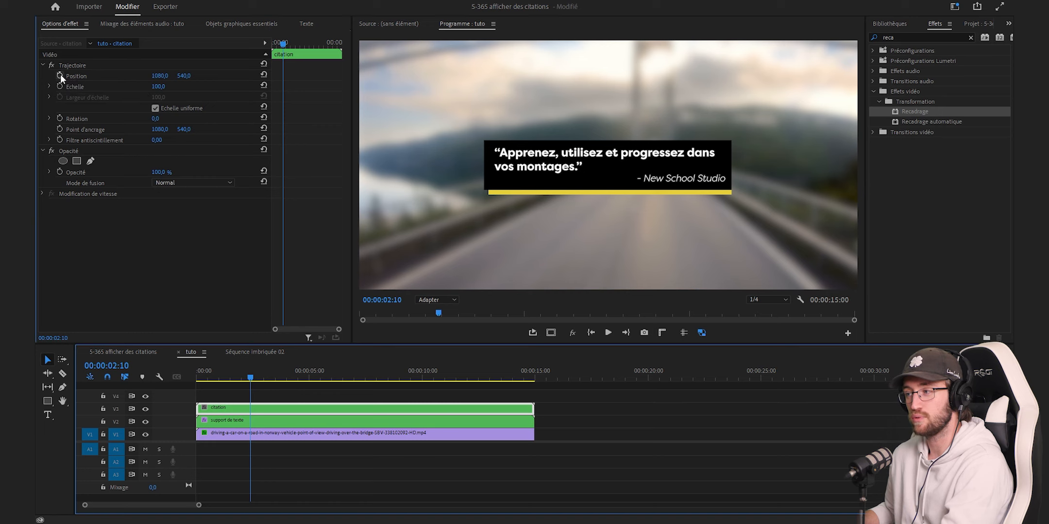
pyautogui.click(59, 172)
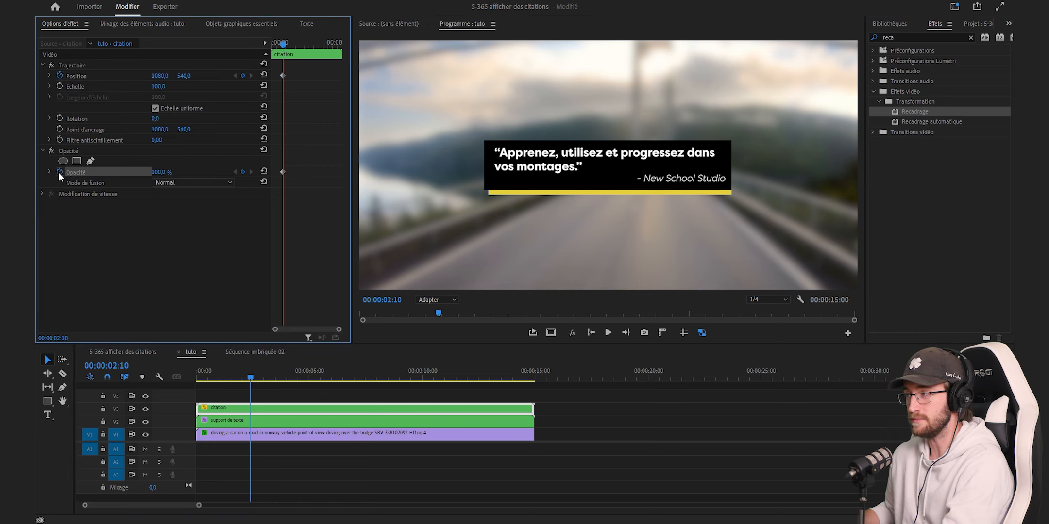
pyautogui.moveTo(159, 172); pyautogui.dragTo(108, 173)
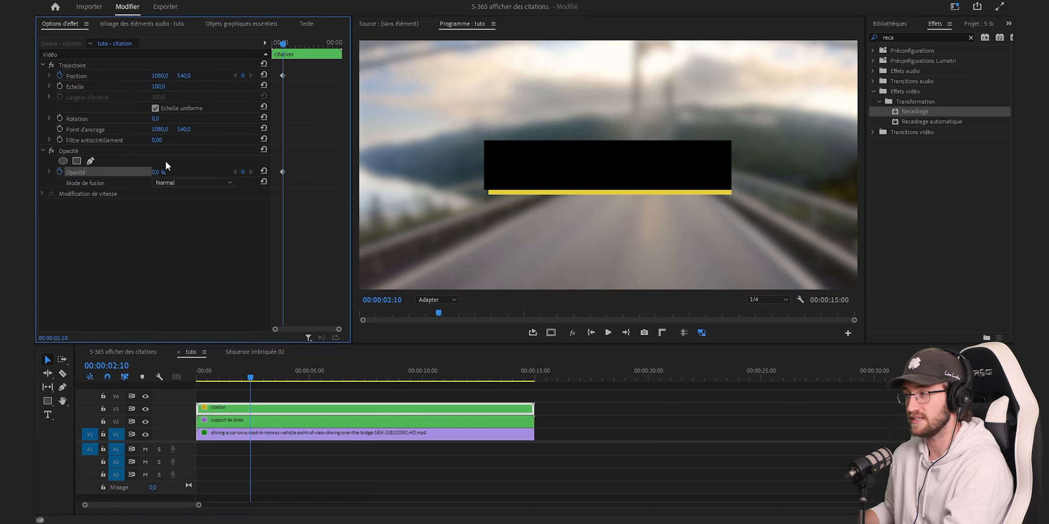
# Set the citation clip's vertical position to 590 at its first Position keyframe.
pyautogui.click(184, 77)
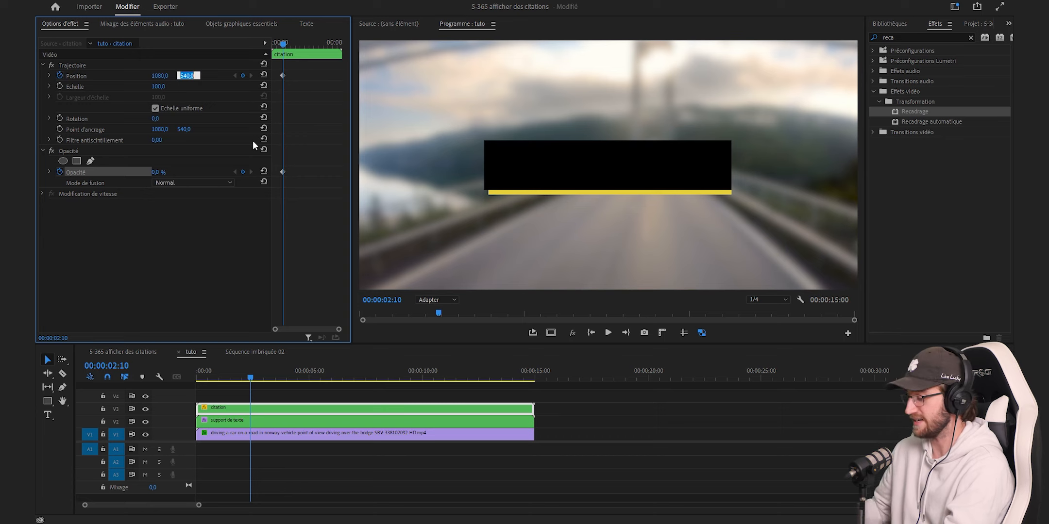
pyautogui.write('590')
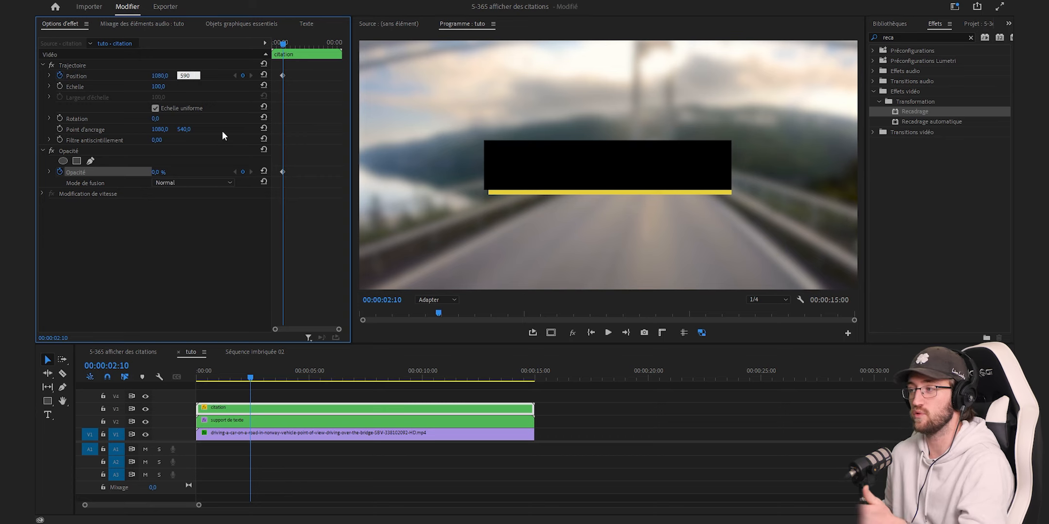
pyautogui.press('Return')
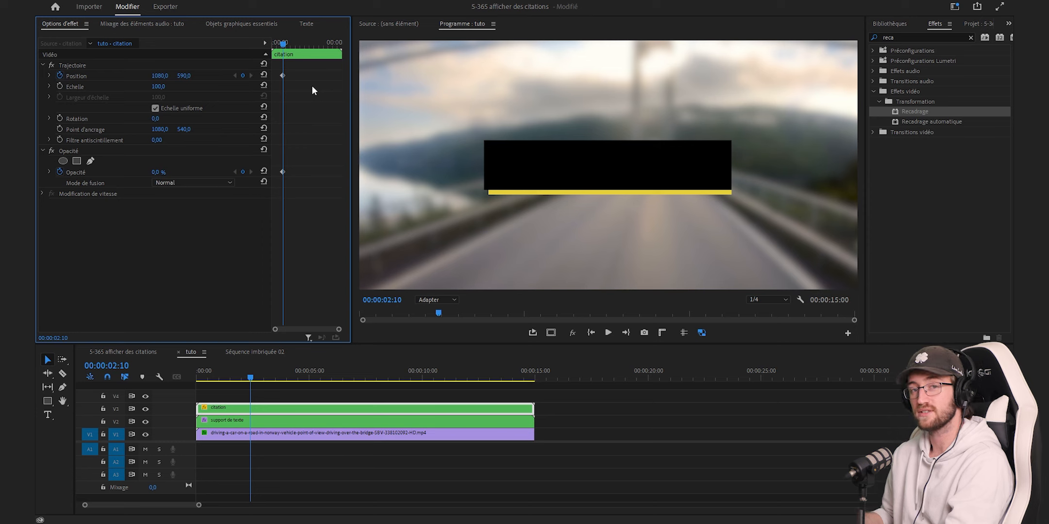
# At 00:00:03:00, reset the citation clip's position to 1080, 540 and its opacity to 100%.
pyautogui.hotkey('shift', 'Right')
pyautogui.hotkey('shift', 'Right')
pyautogui.hotkey('shift', 'Right')
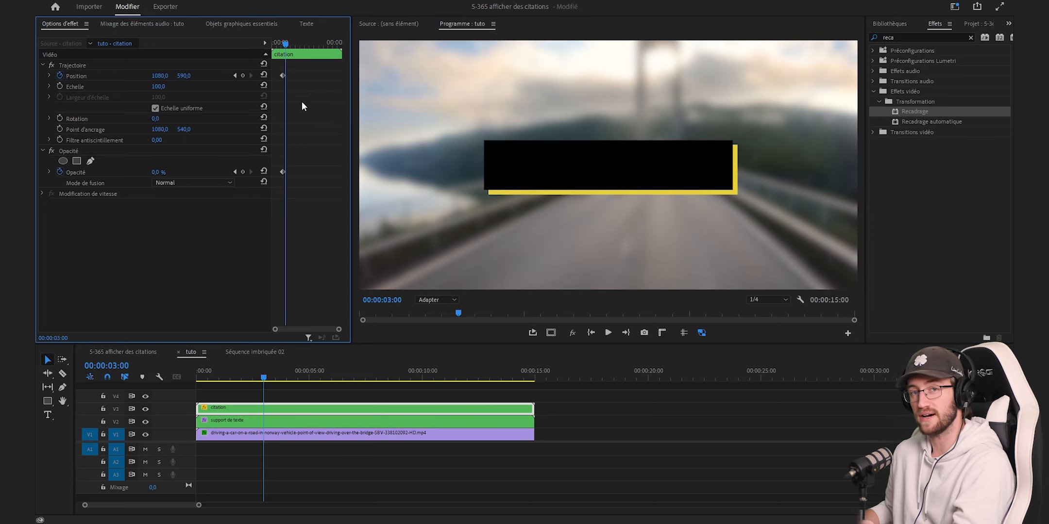
pyautogui.click(263, 76)
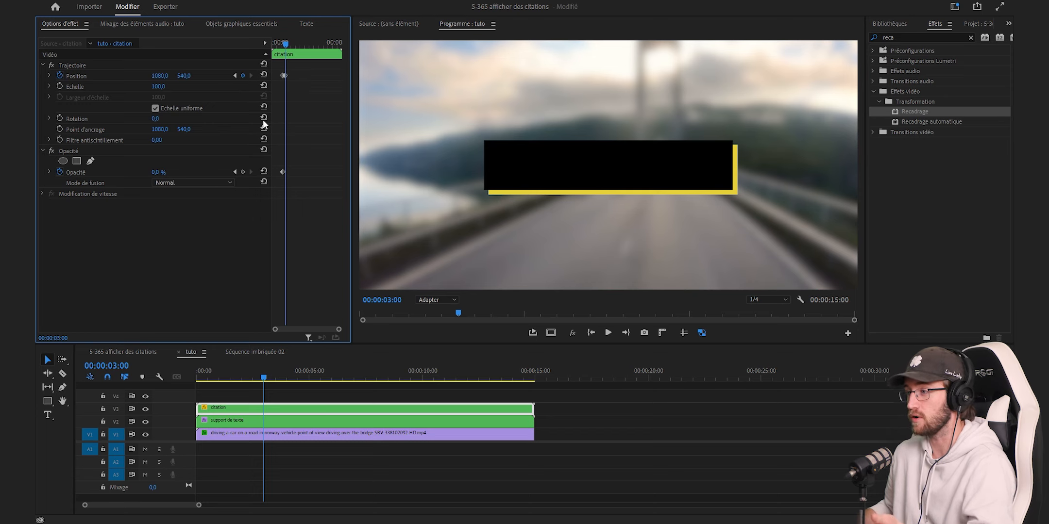
pyautogui.click(263, 171)
# Ease the citation clip's two Position keyframes so the rise starts fast and ends slowly, and play the sequence from the start.
pyautogui.moveTo(339, 329); pyautogui.dragTo(308, 329)
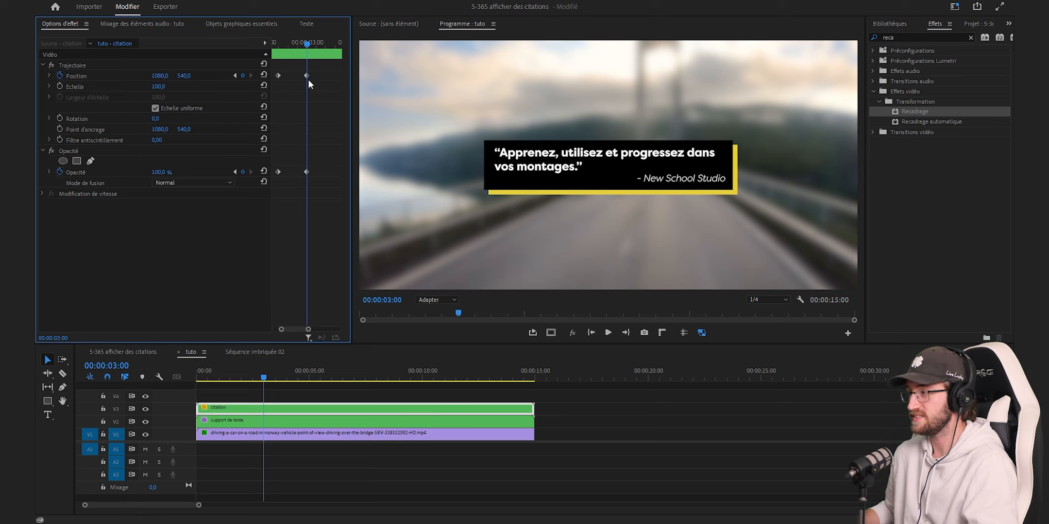
pyautogui.moveTo(312, 69); pyautogui.dragTo(268, 82)
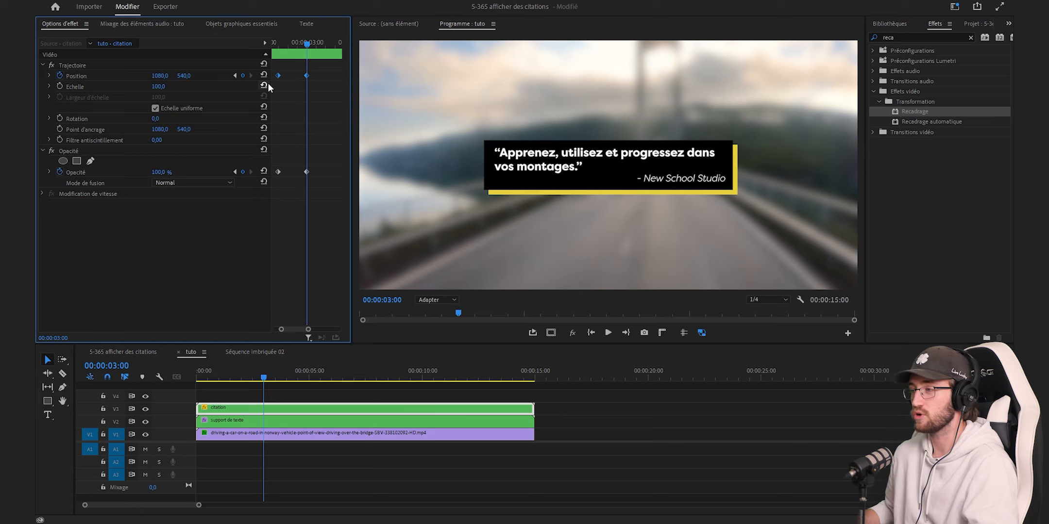
pyautogui.click(50, 76)
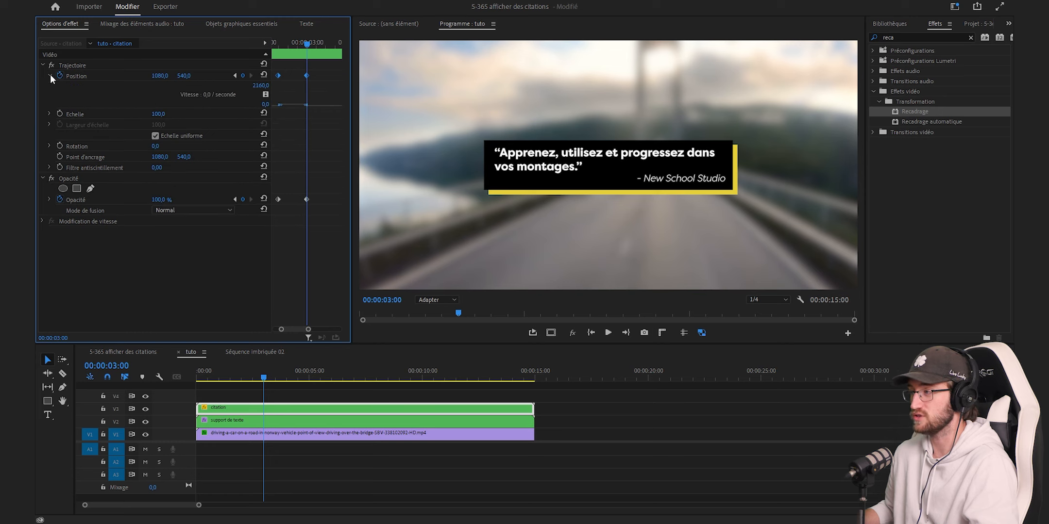
pyautogui.moveTo(306, 107); pyautogui.dragTo(294, 120)
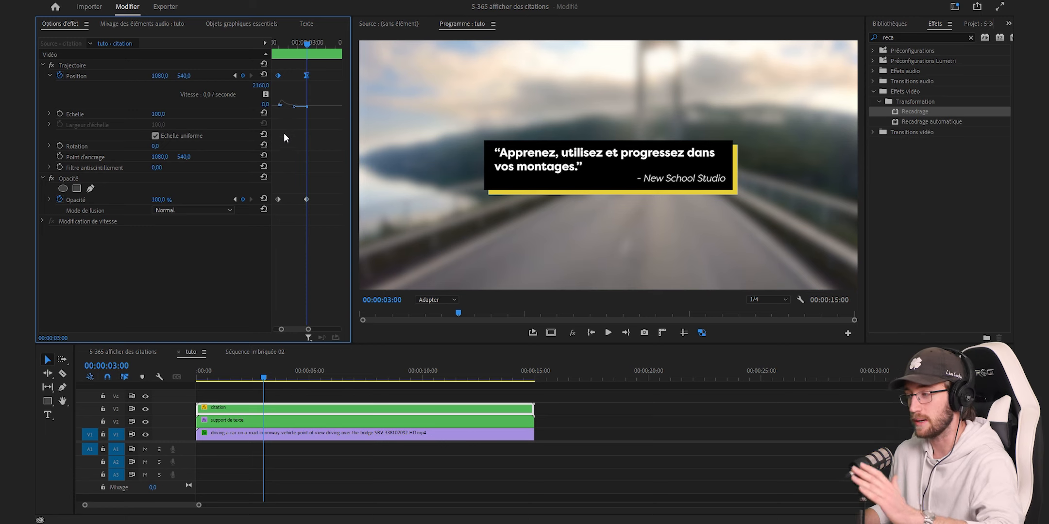
pyautogui.click(596, 435)
pyautogui.press('Home')
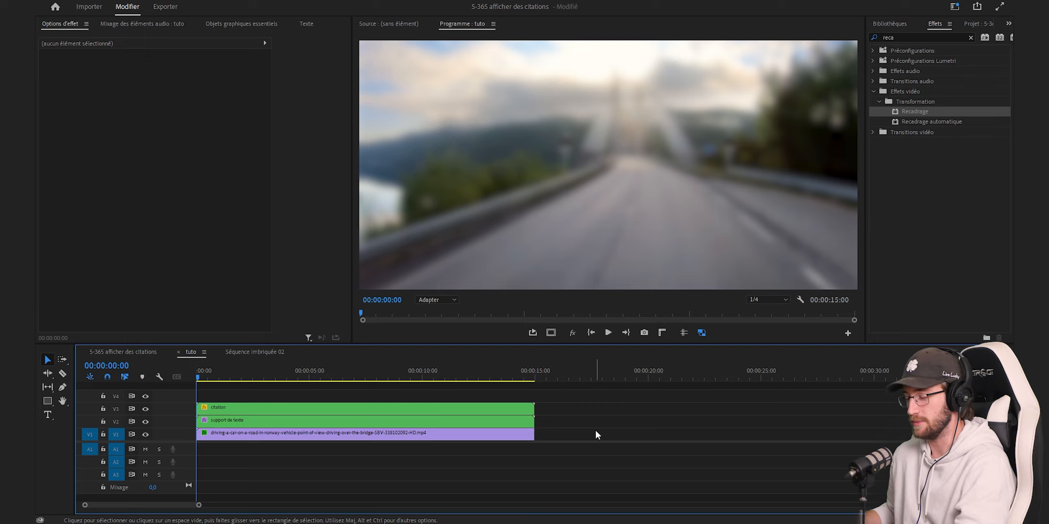
pyautogui.press('space')
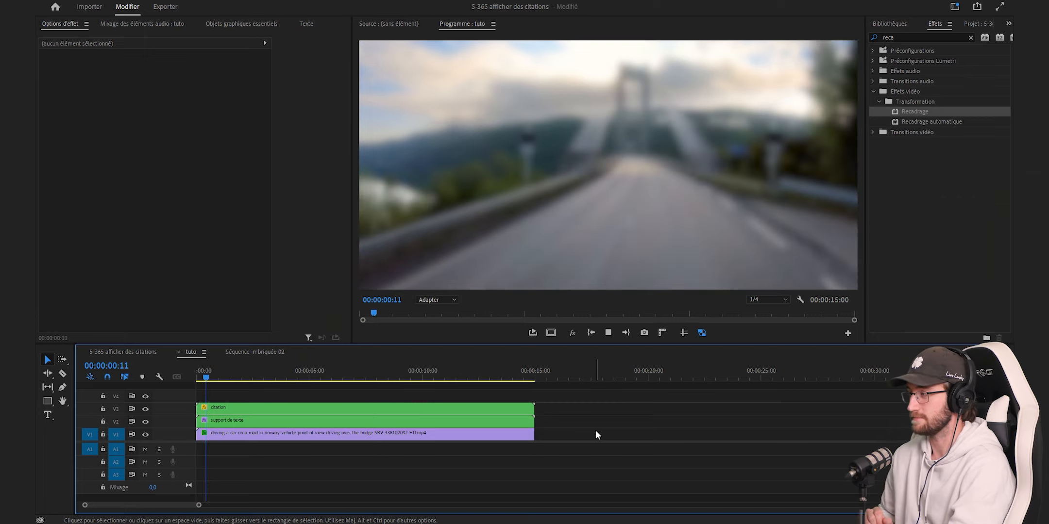